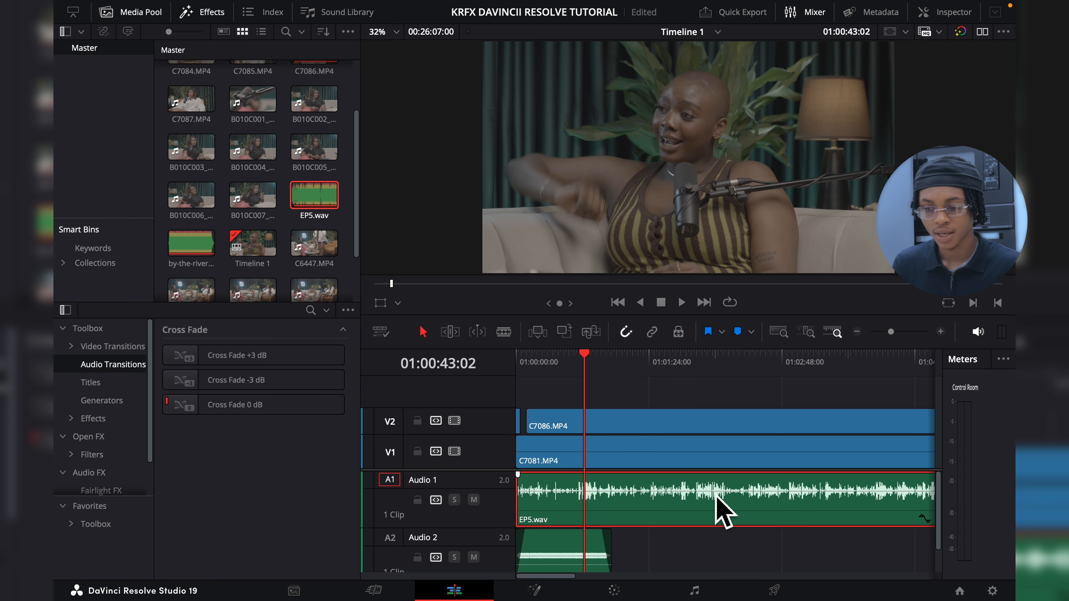
Show the volume keyframe curve of the EP5.wav clip on the Audio 1 track
scroll(721, 512, "up", 6)
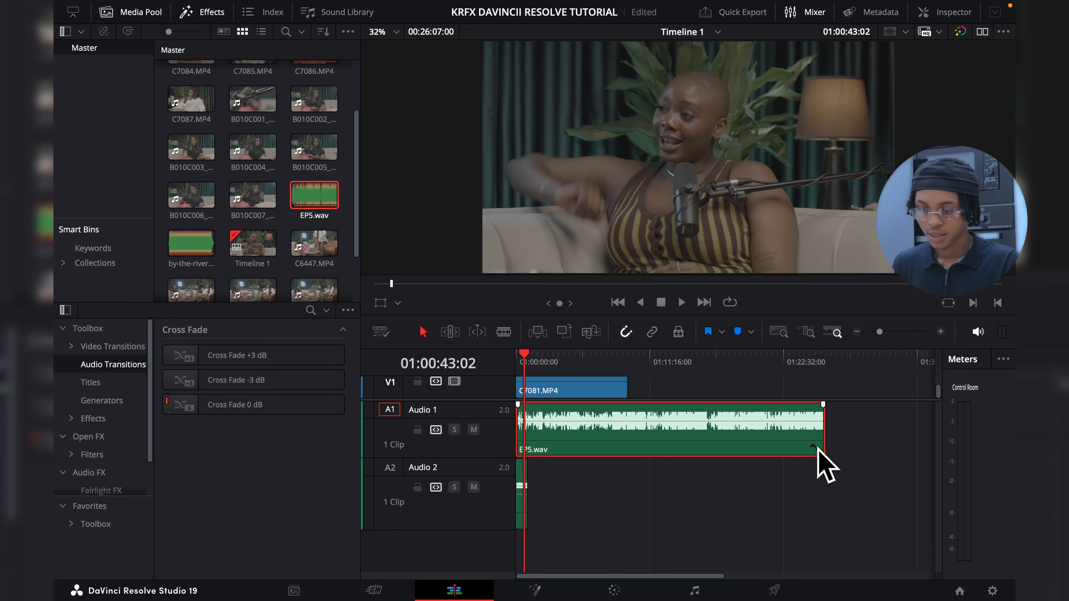
left_click(814, 448)
scroll(669, 524, "down", 2)
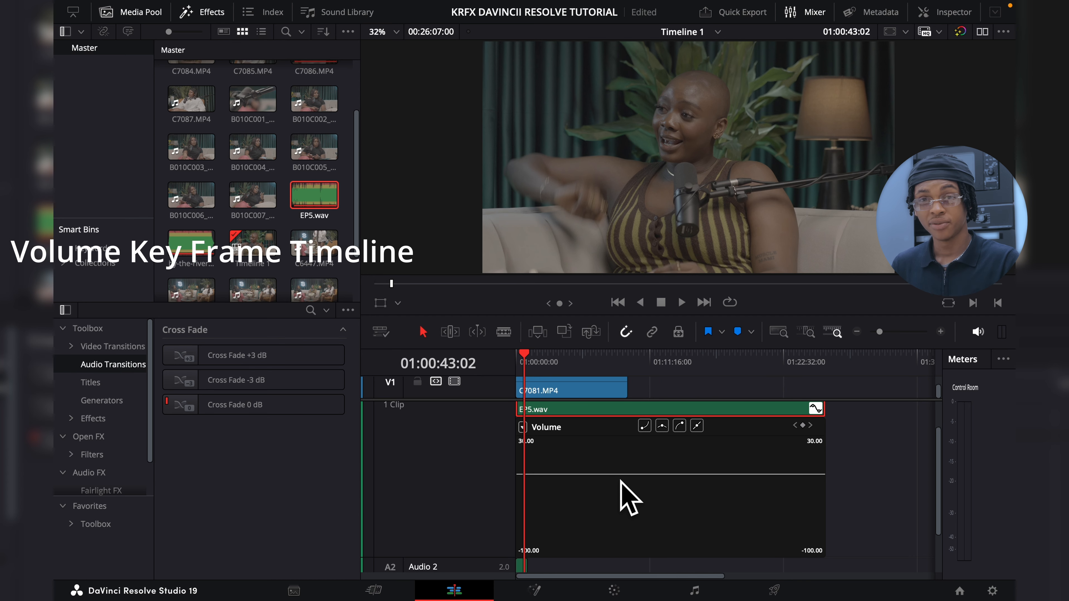
key("ctrl+equal")
key("ctrl+equal")
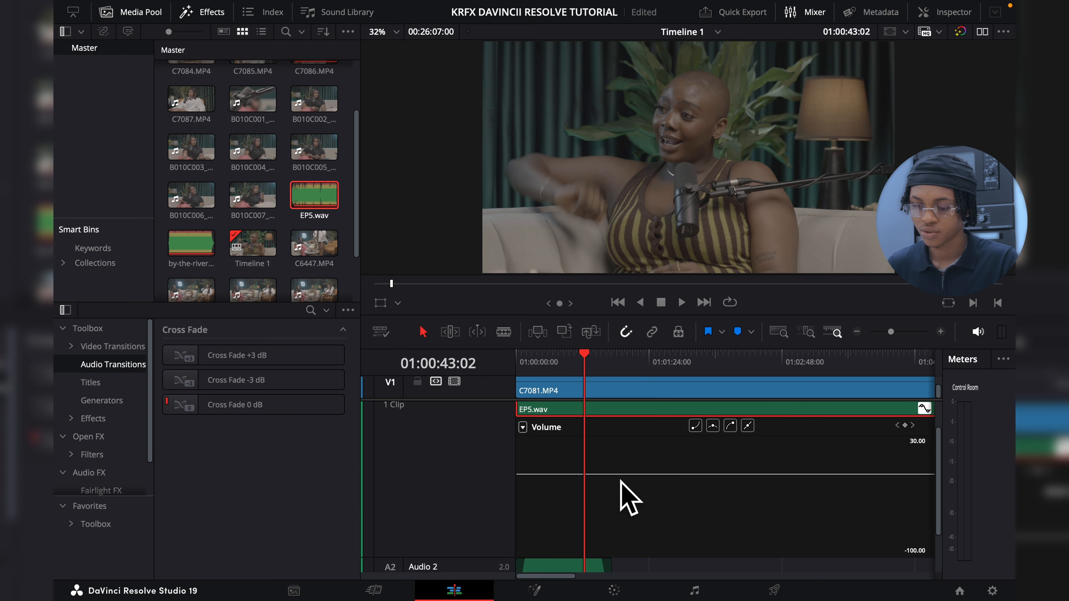
scroll(630, 498, "up", 2)
Add a volume keyframe to EP5.wav at 01:00:42:16, where the speech begins
key("ctrl+equal")
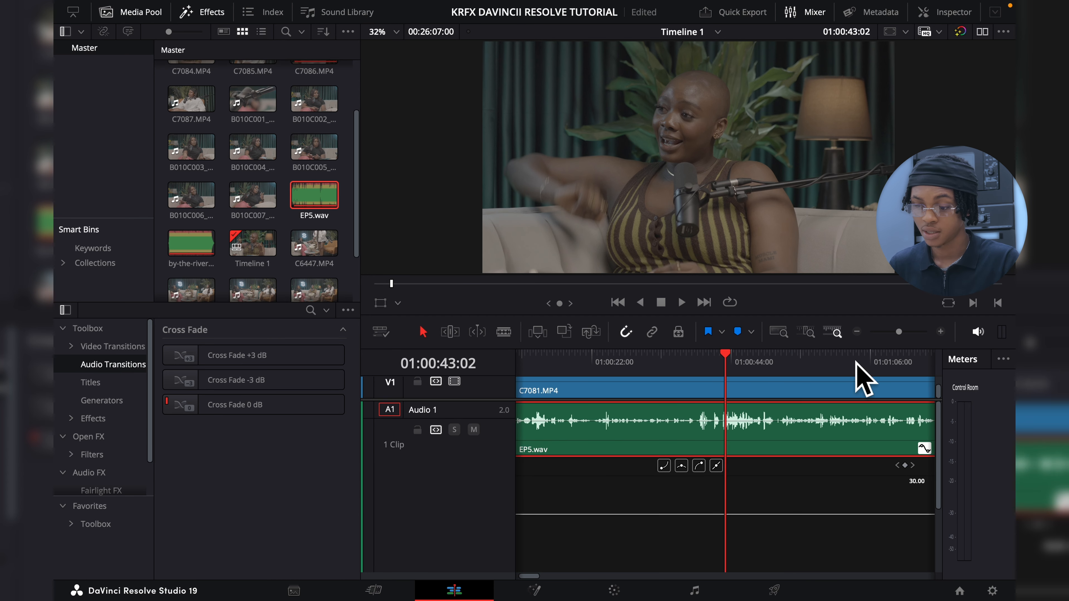
left_click(721, 362)
key("ctrl+equal")
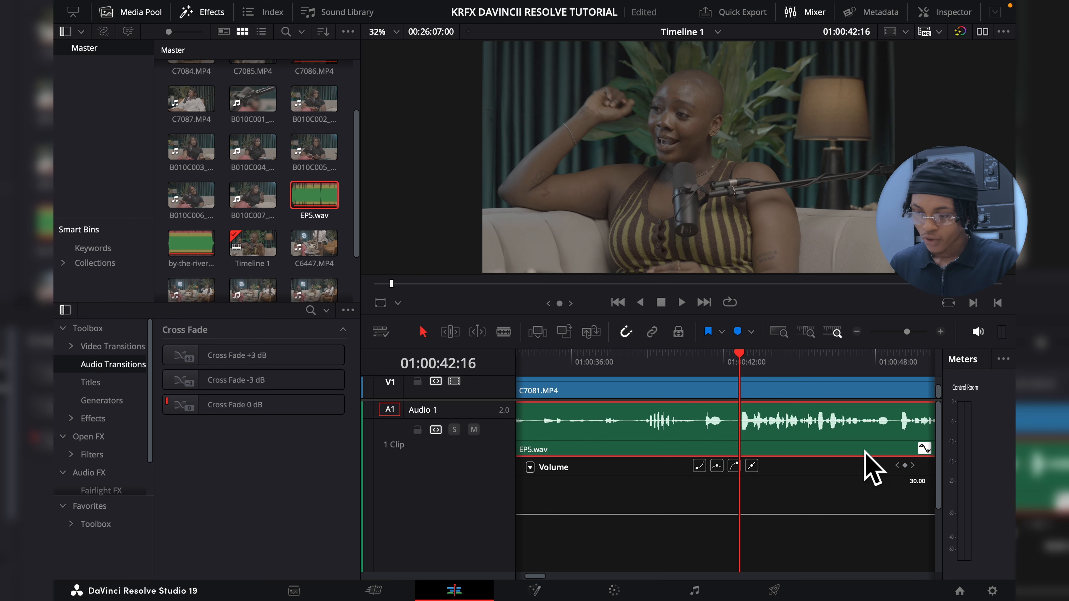
left_click(905, 465)
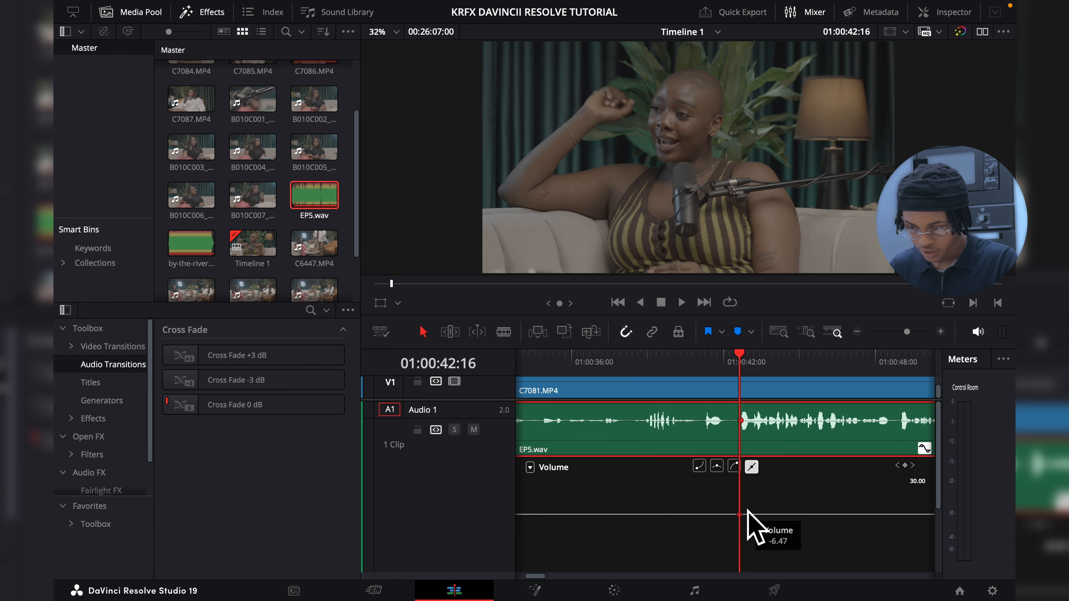
Add three more volume keyframes to EP5.wav: just after 01:00:47:00, at 01:00:42:05 and at 01:00:47:13
left_click_drag(739, 363, 765, 363)
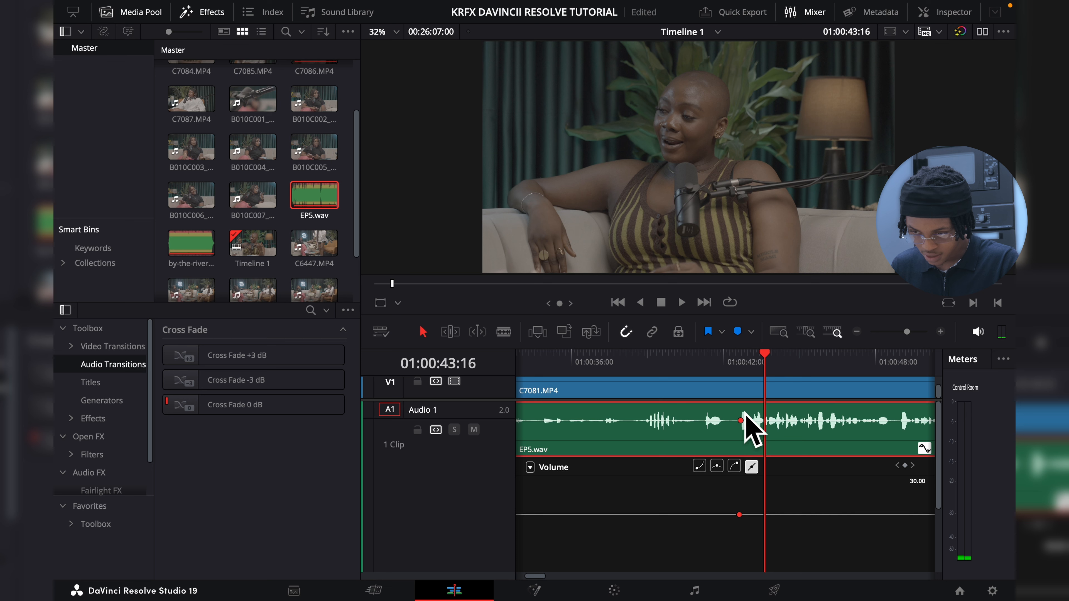
left_click_drag(761, 359, 743, 359)
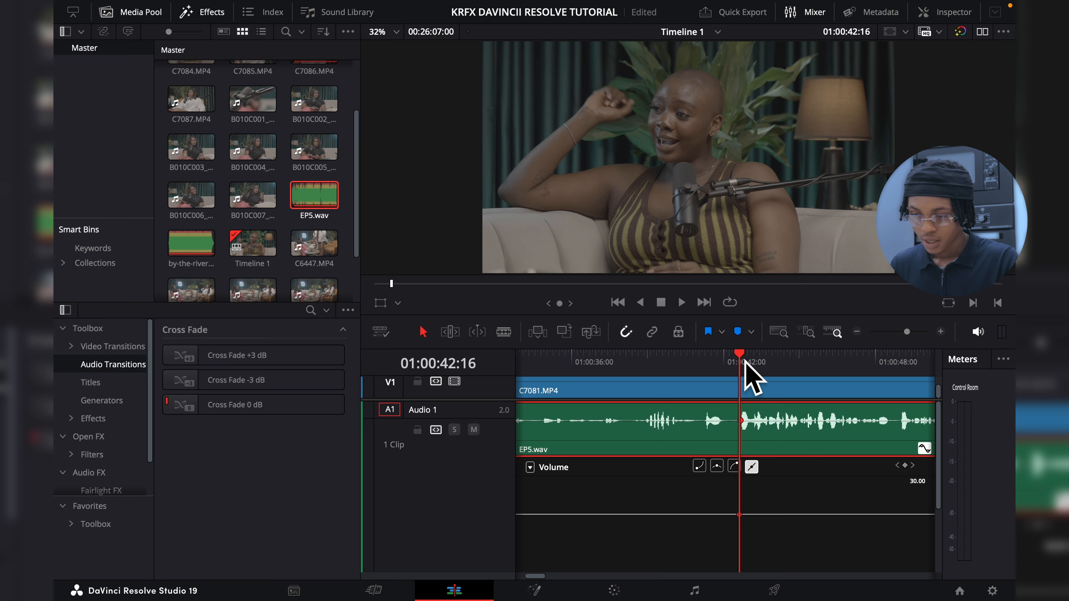
scroll(744, 362, "right", 3)
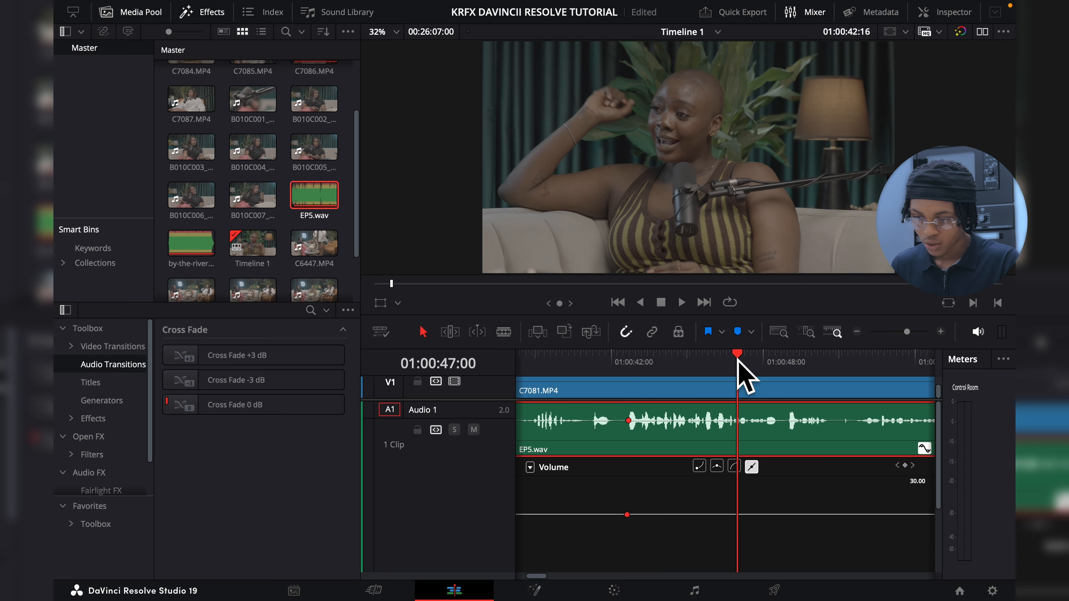
left_click_drag(739, 362, 744, 362)
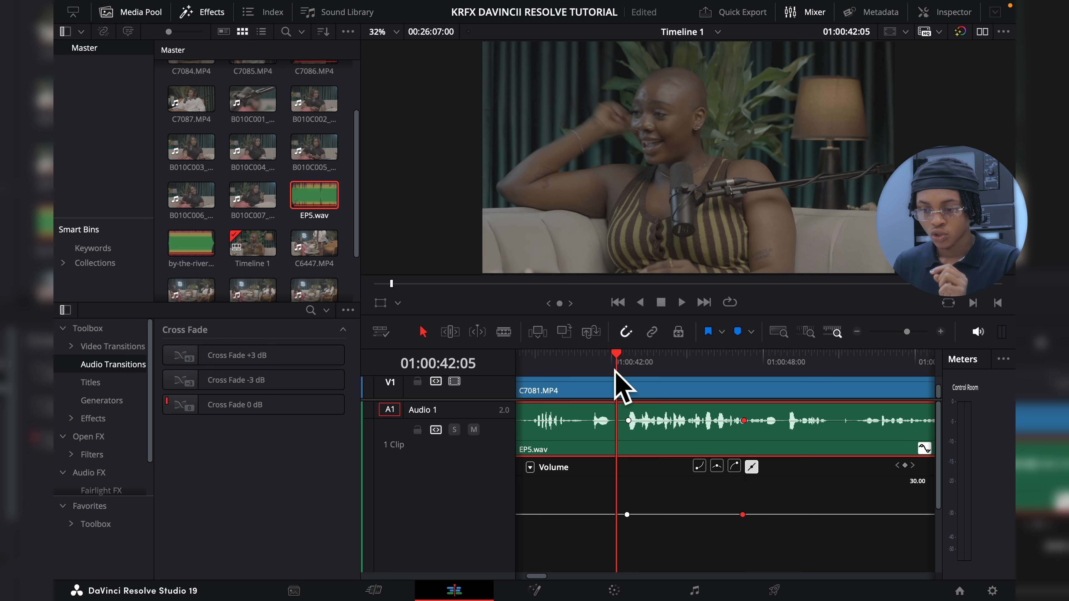
mouse_move(614, 370)
left_mouse_down()
mouse_move(613, 357)
mouse_move(625, 356)
mouse_move(618, 369)
left_mouse_up()
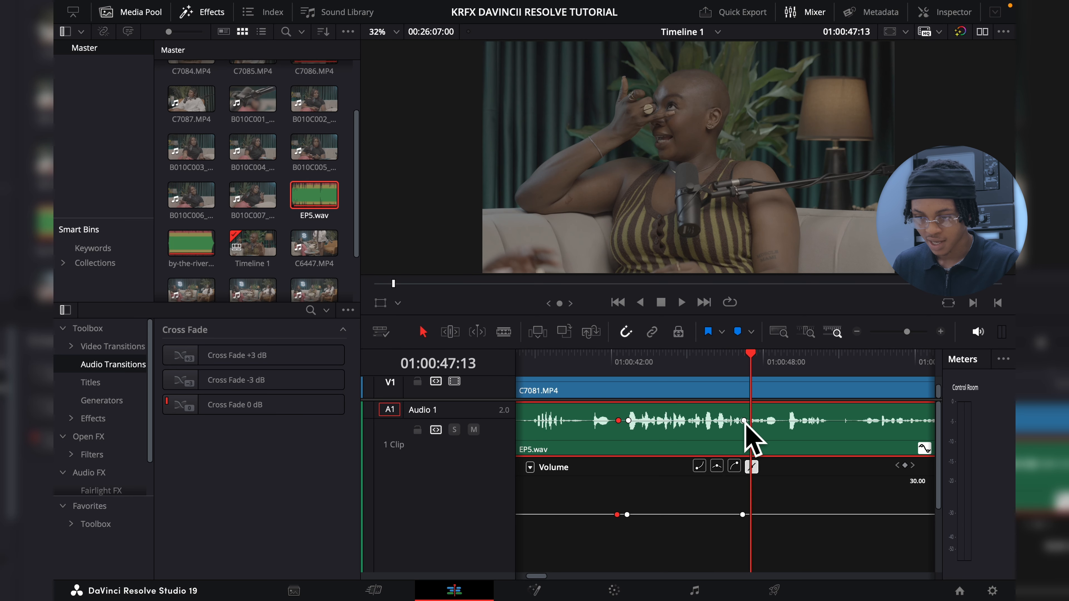
left_click(744, 423)
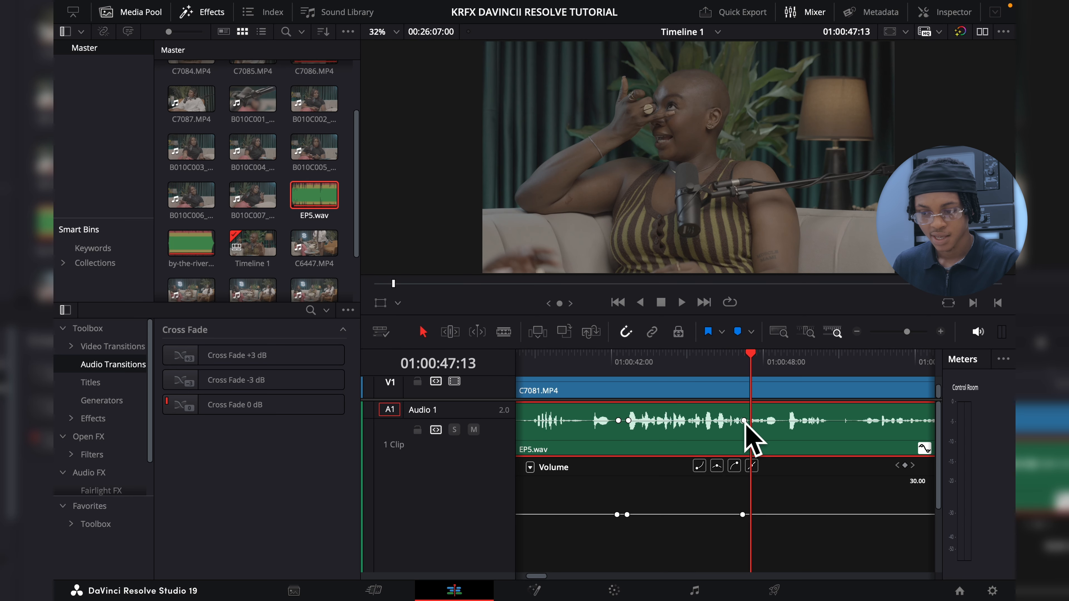
left_click(905, 466)
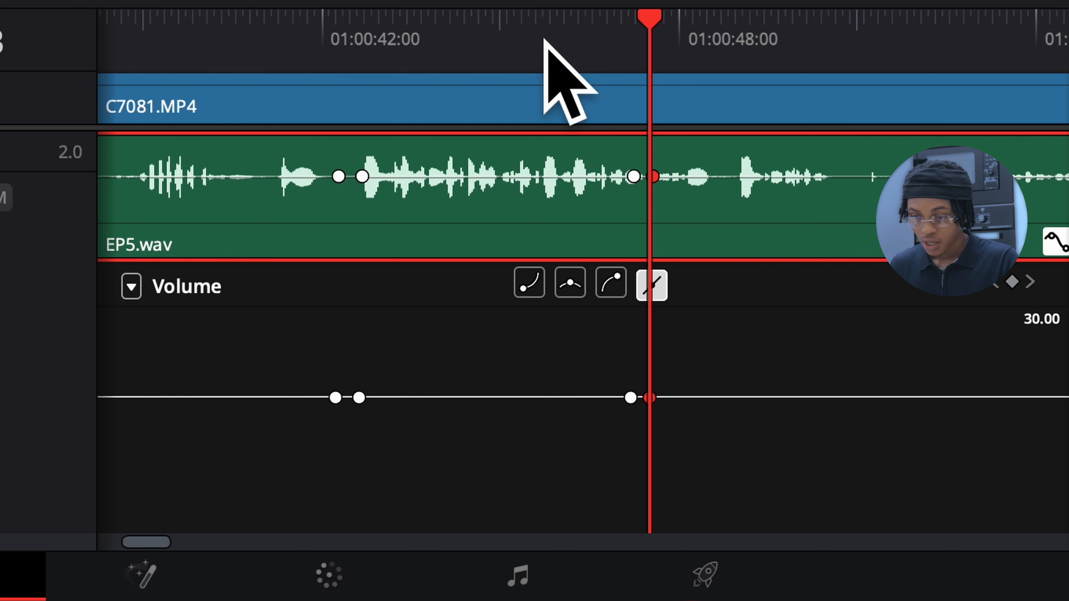
Lower the EP5.wav volume between the two inner keyframes to about -9 and hide the volume curve
left_click_drag(750, 360, 795, 361)
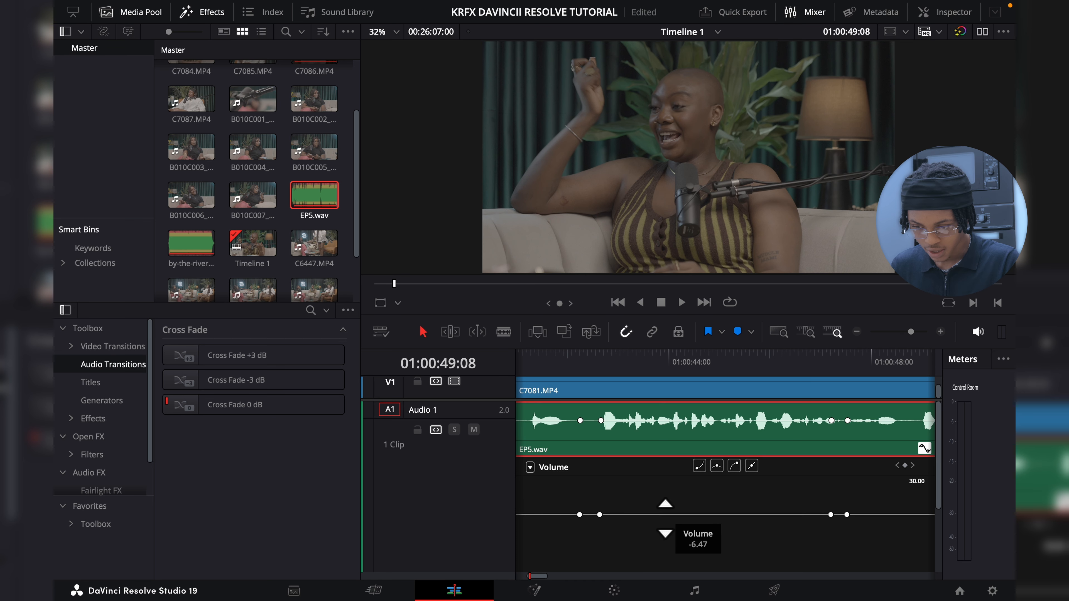
mouse_move(665, 514)
left_mouse_down()
mouse_move(667, 540)
mouse_move(667, 488)
mouse_move(666, 542)
mouse_move(666, 502)
mouse_move(667, 518)
left_mouse_up()
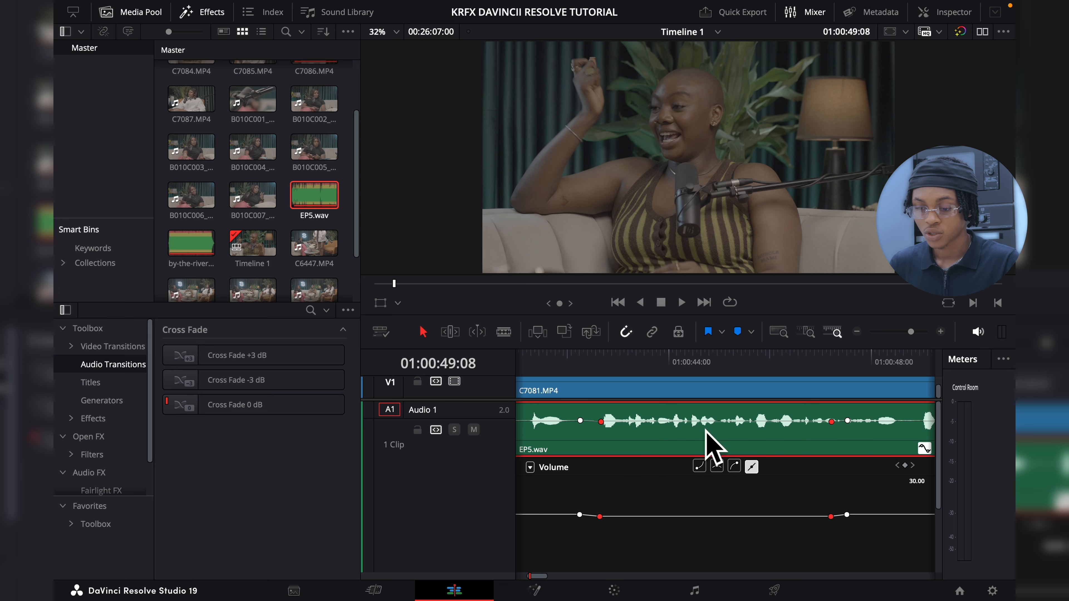
left_click(923, 448)
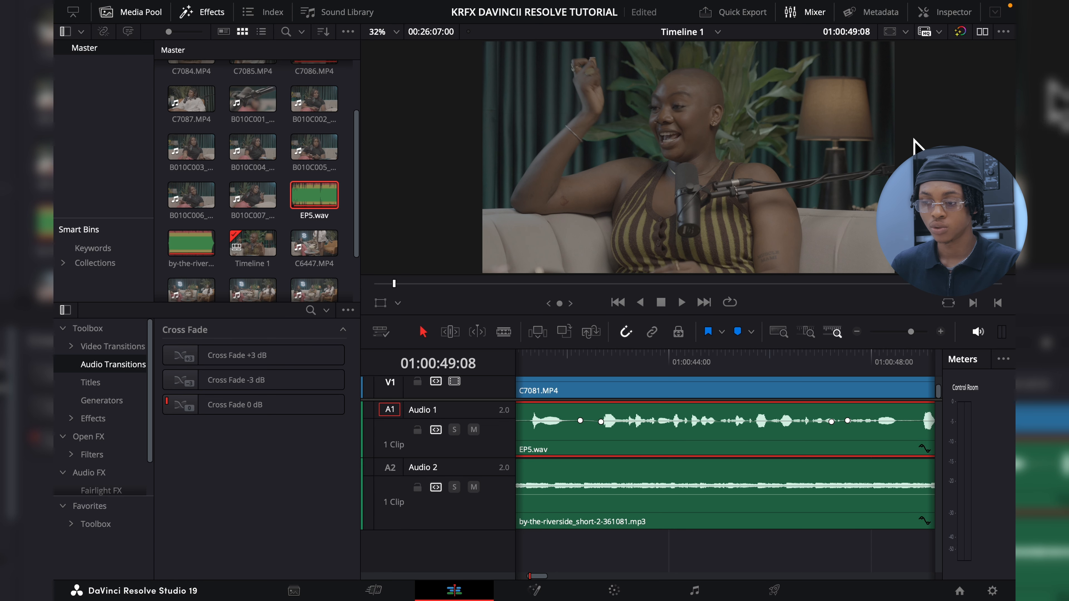
Show the audio properties of EP5.wav and enable the Dialogue Leveler in the Allow wider dynamics mode
left_click(953, 13)
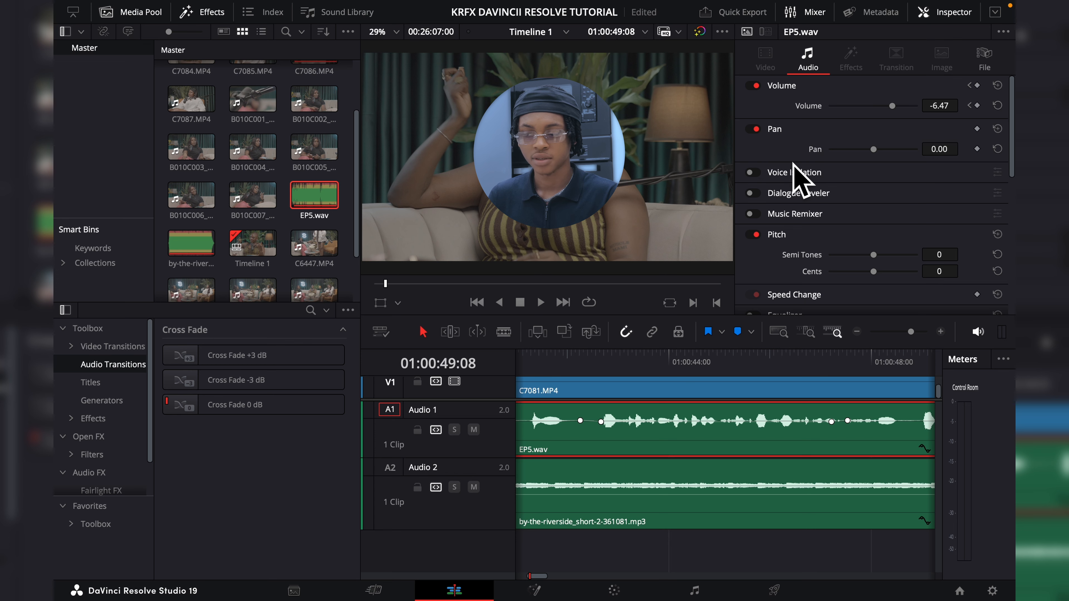
scroll(846, 223, "down", 1)
scroll(846, 223, "down", 8)
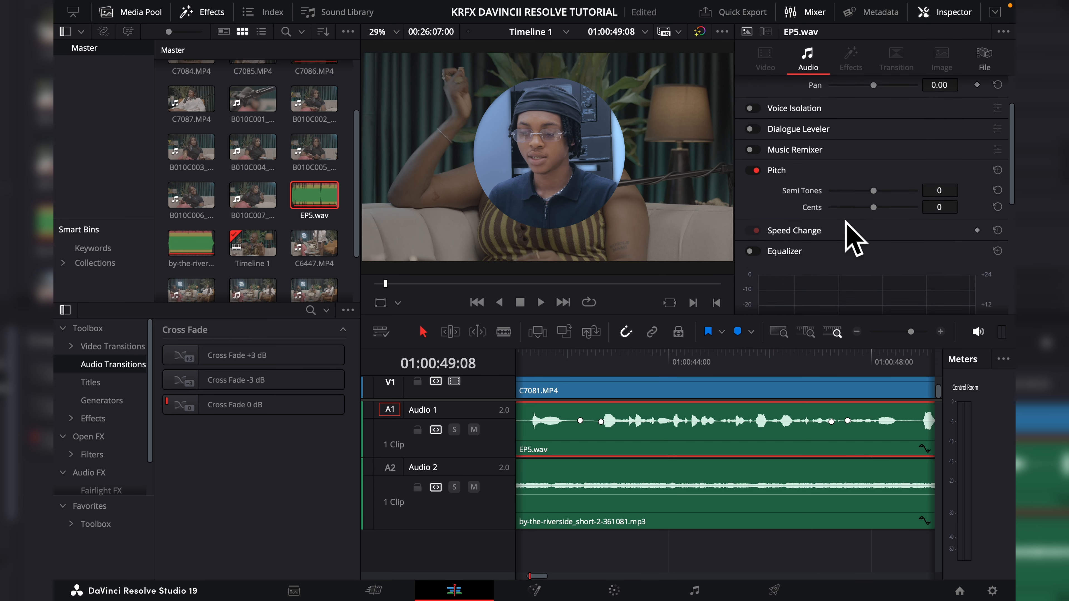
scroll(846, 223, "up", 9)
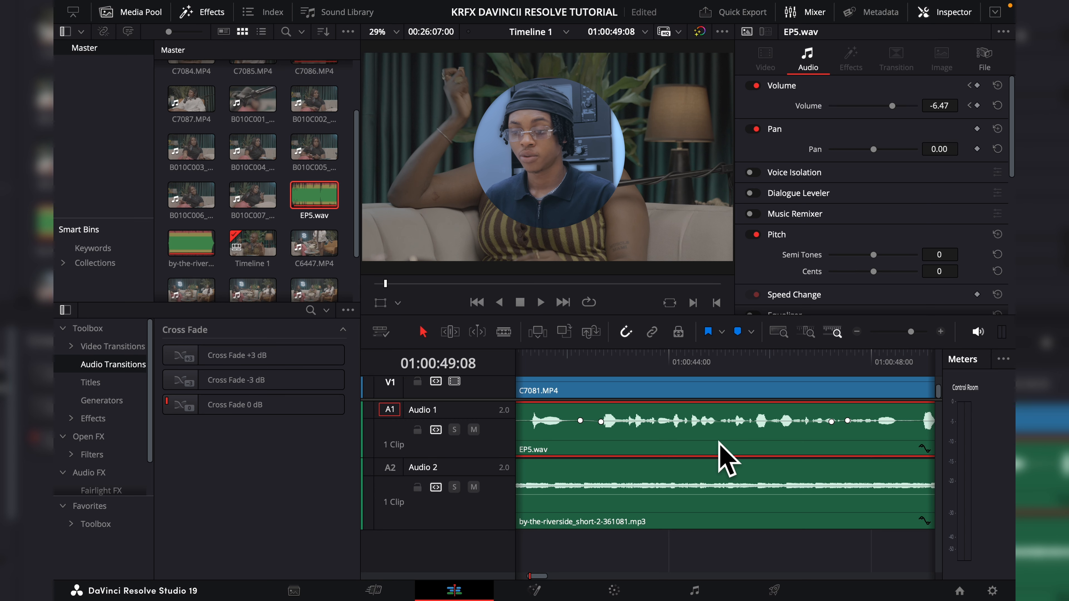
left_click(751, 193)
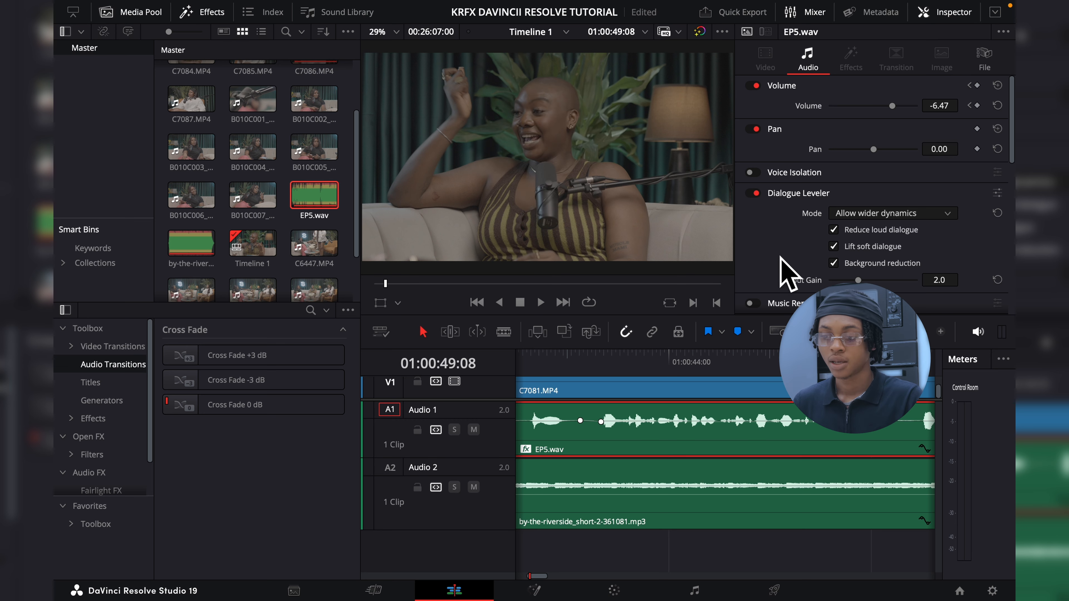
scroll(774, 244, "down", 2)
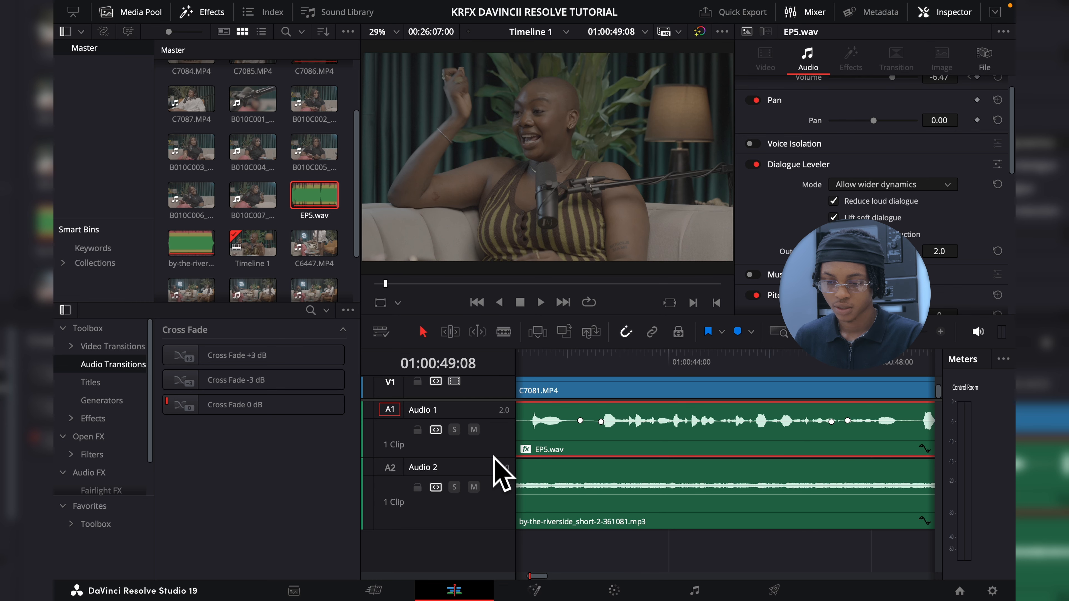
Add a Right Lower Third title on a new video track above C7086.MP4, starting at about 01:00:42
left_click(496, 461)
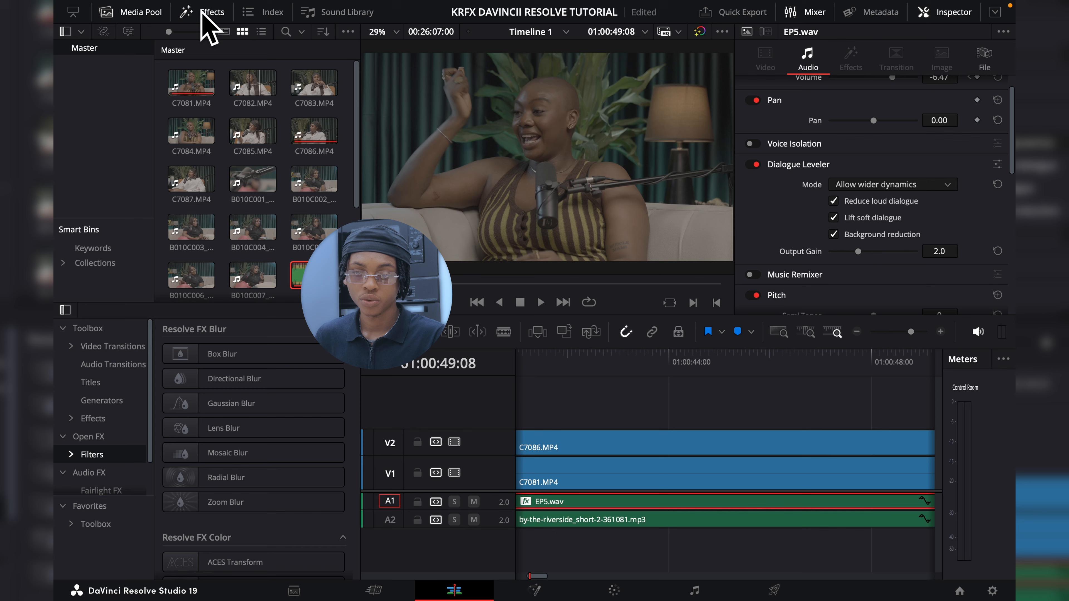
left_click(203, 11)
left_click(204, 11)
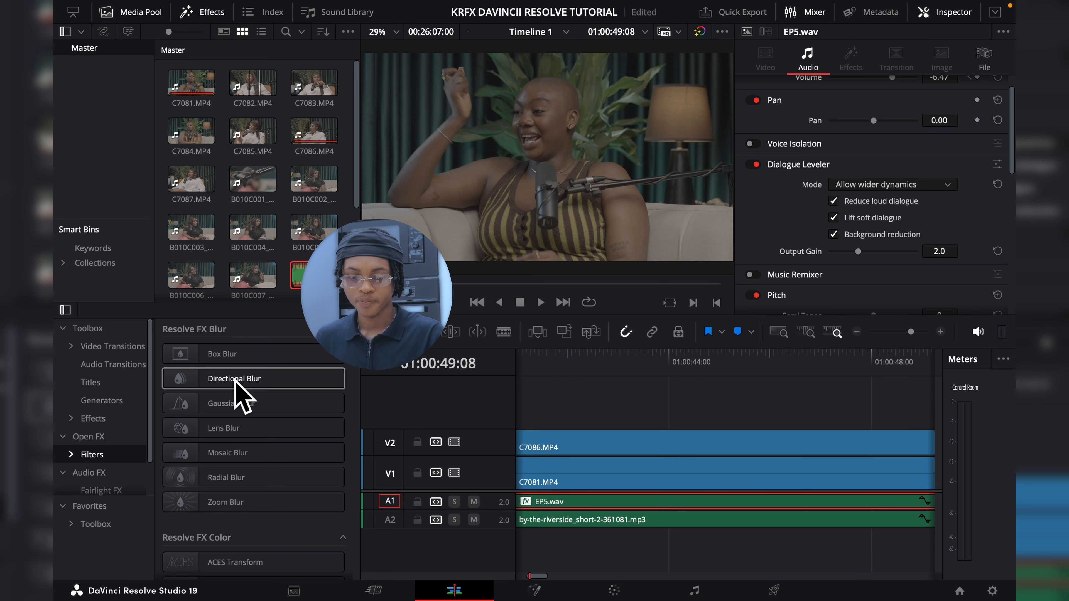
left_click(110, 383)
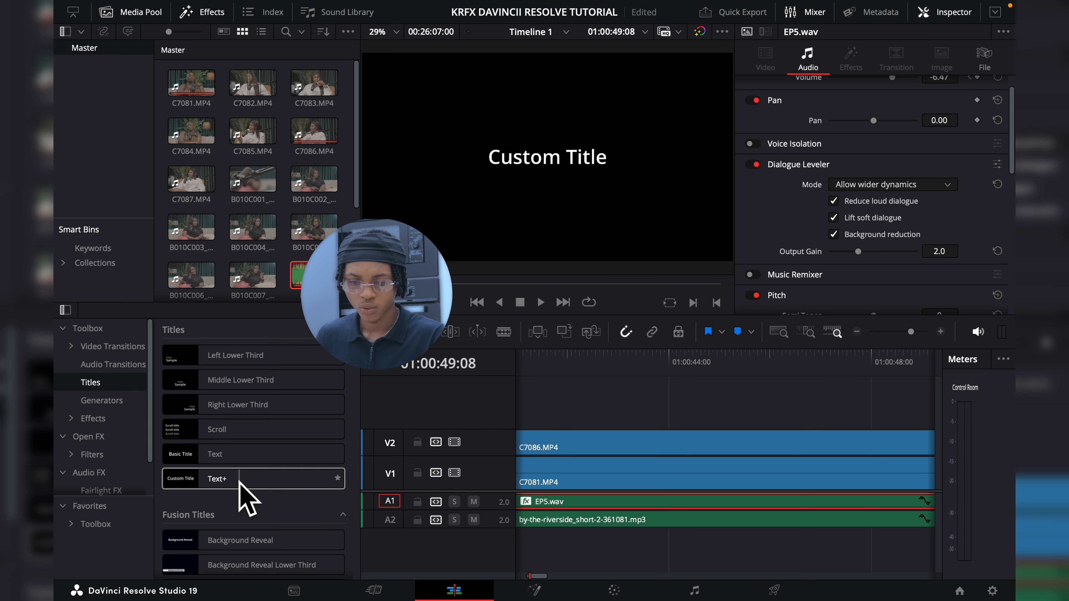
left_click_drag(231, 405, 571, 408)
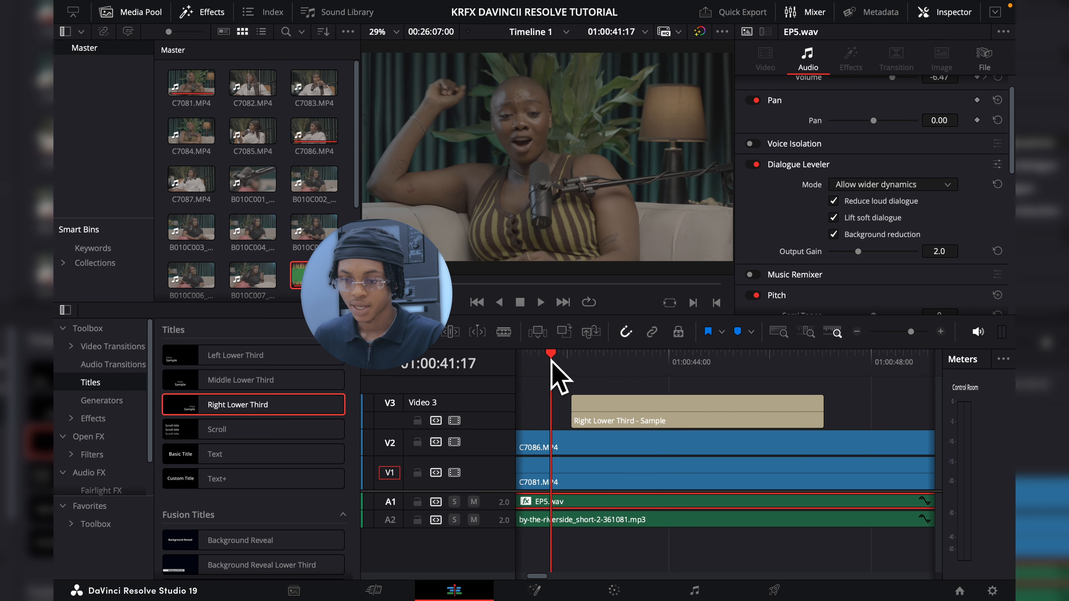
Play back the section with the Right Lower Third title and open the title's text properties
key("space")
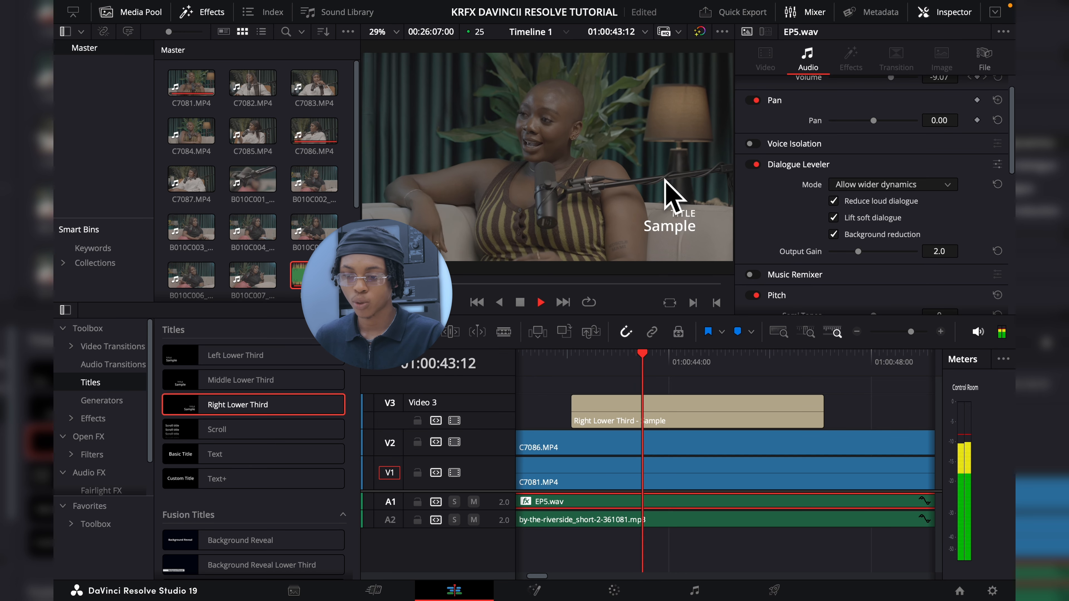
left_click(953, 12)
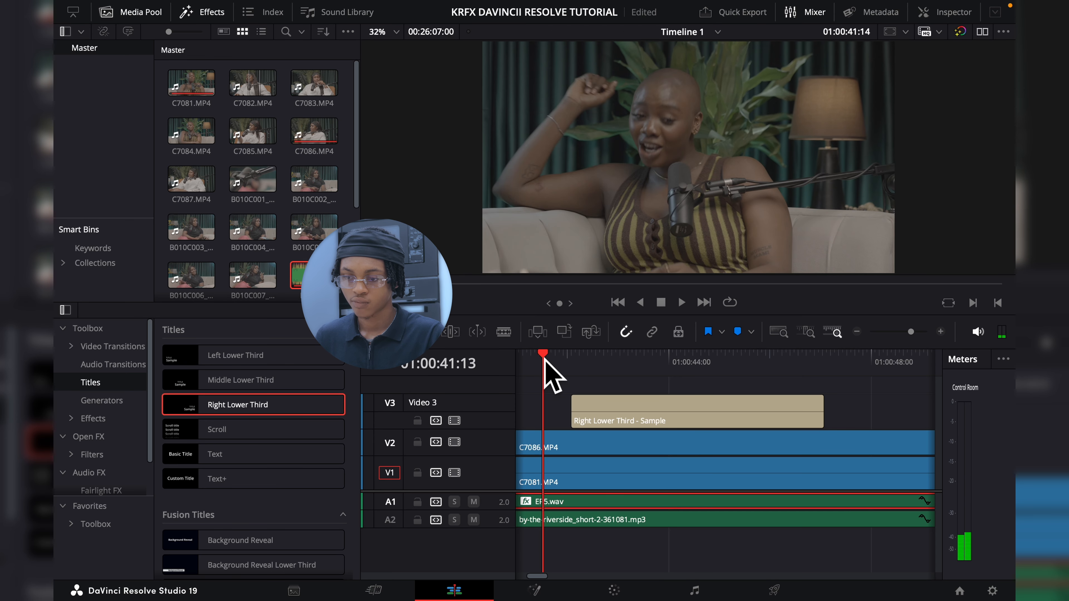
key("space")
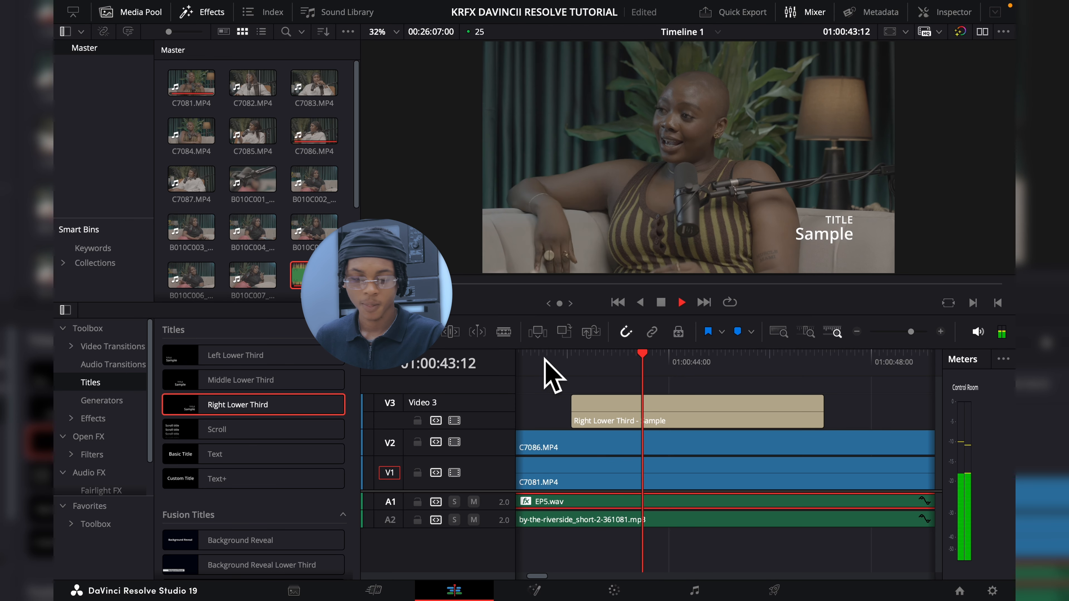
key("space")
double_click(609, 415)
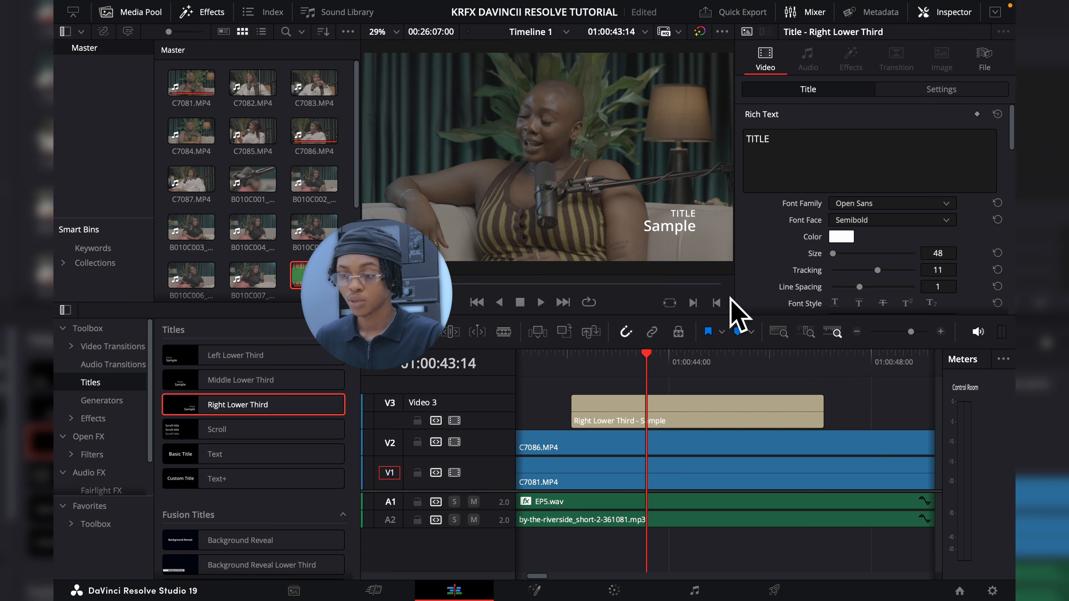
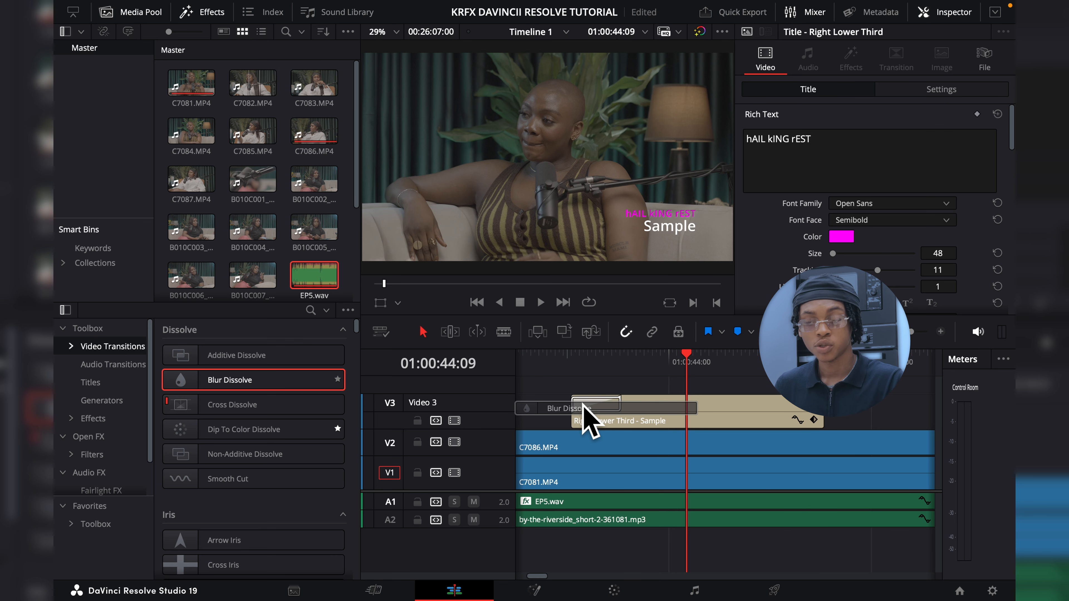
Apply a Blur Dissolve transition to the start of the Right Lower Third title and play it back
left_click_drag(582, 404, 582, 402)
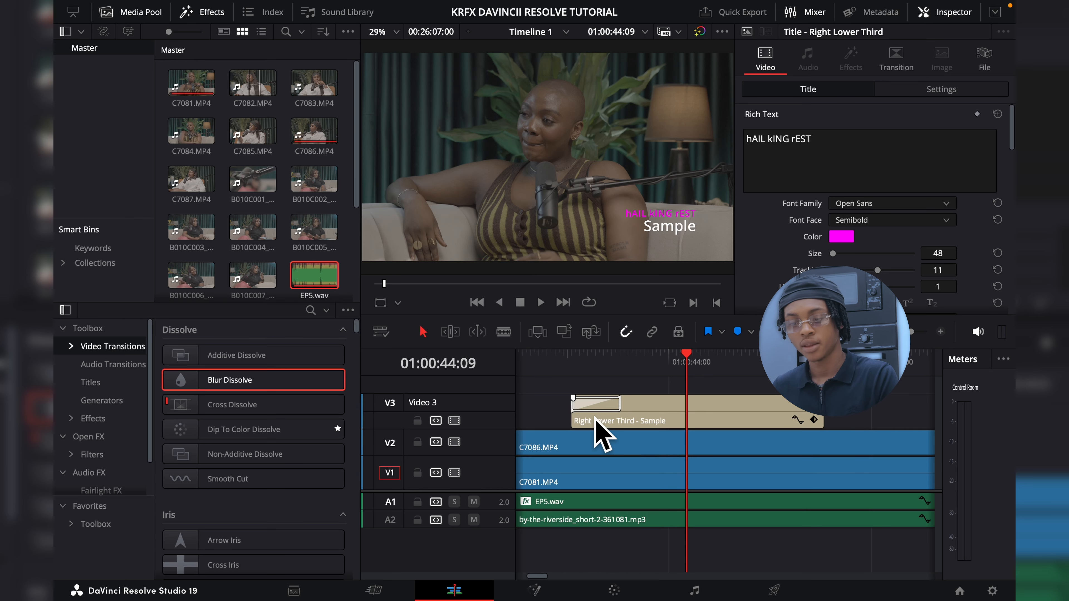
left_click(547, 355)
key("space")
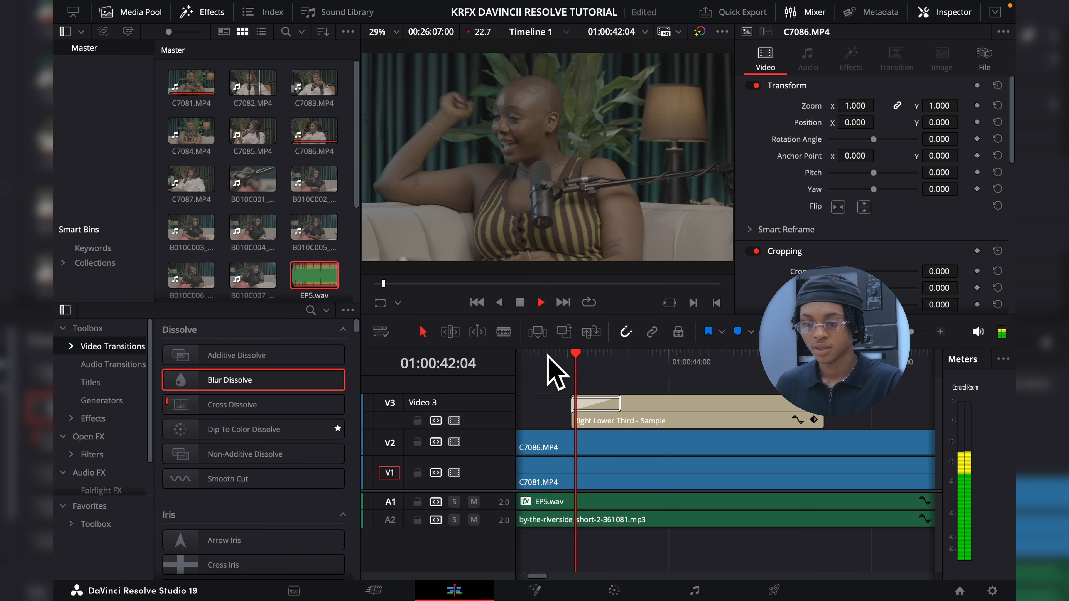
key("space")
key("space")
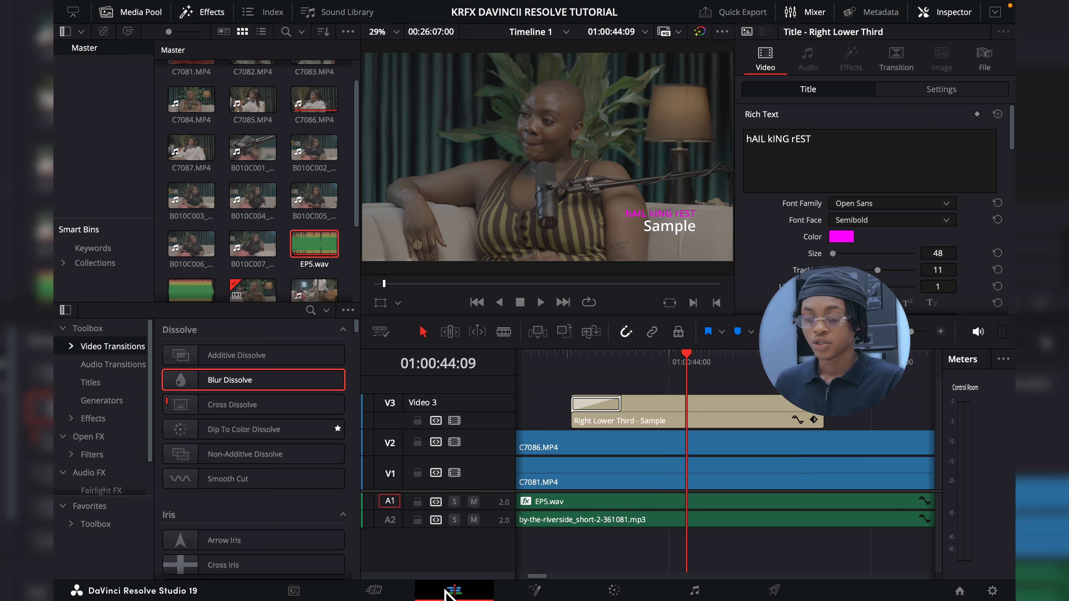
Switch from editing to the Color page for grading the current clip
left_click(534, 589)
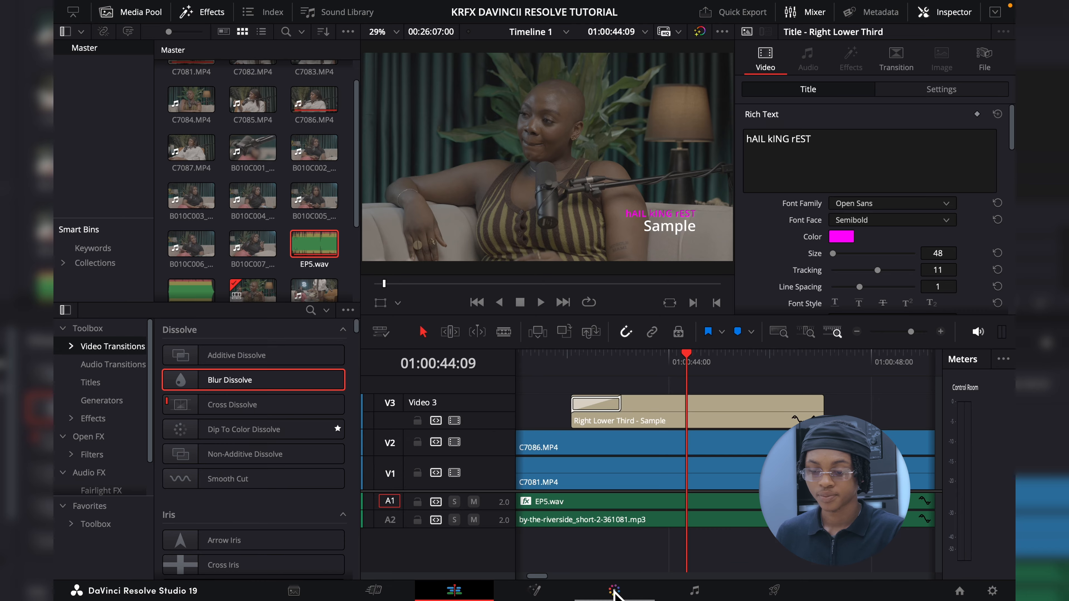
left_click(613, 589)
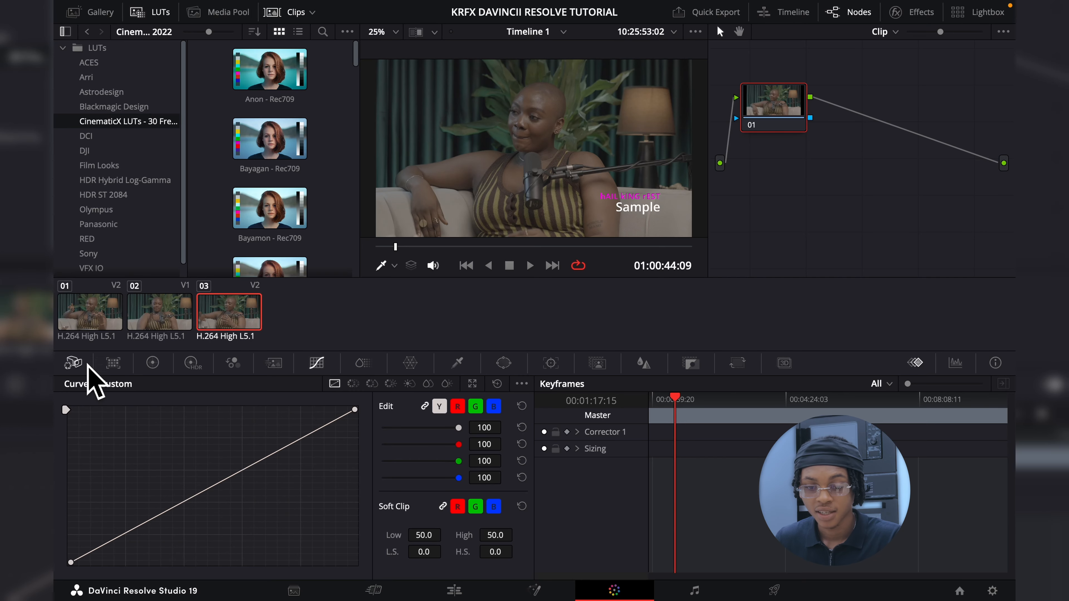
Show the primary color wheels and select the first clip for grading
left_click(153, 362)
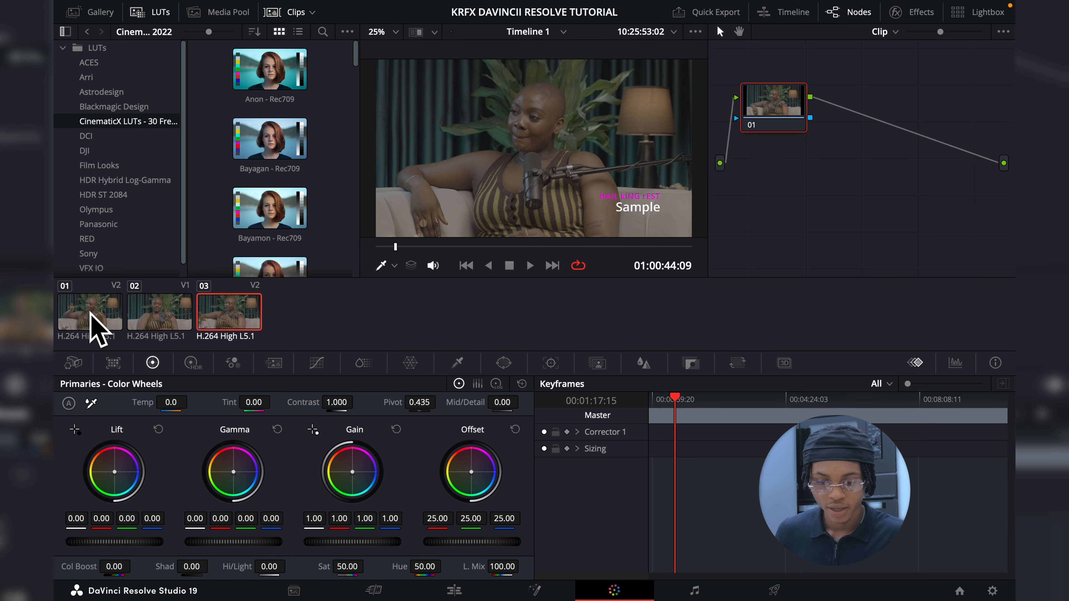
left_click(90, 313)
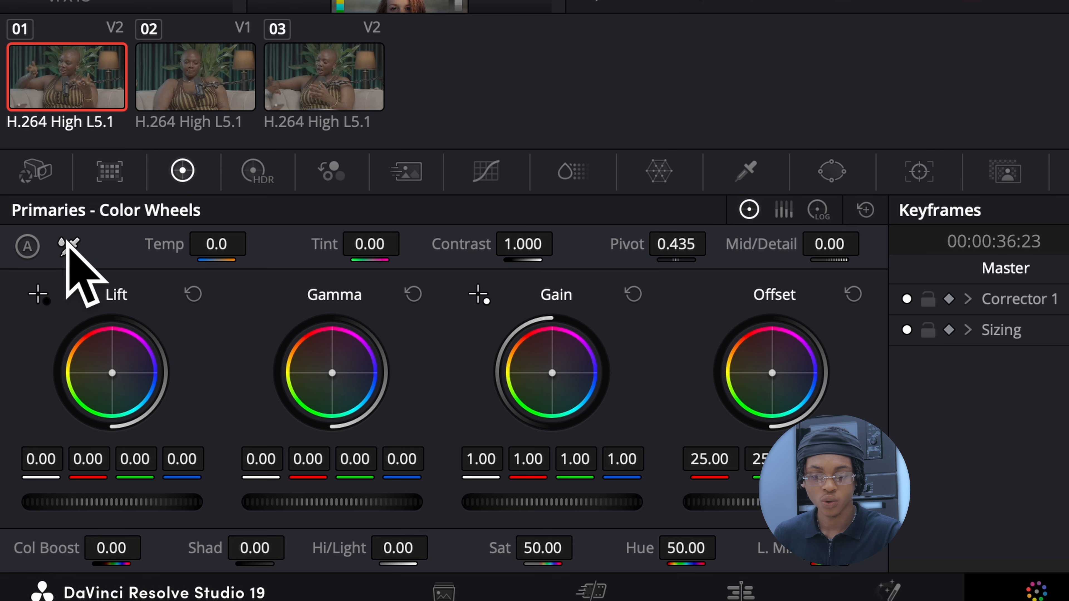
Try the white balance picker and a warmer temperature on the first clip, and reset its temperature
left_click(66, 243)
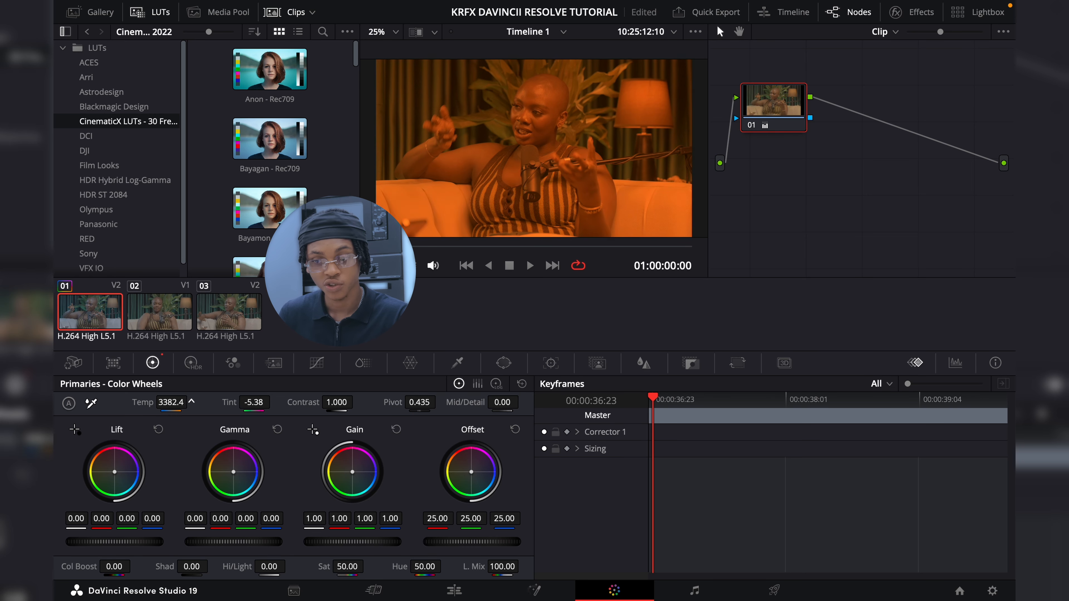
double_click(149, 400)
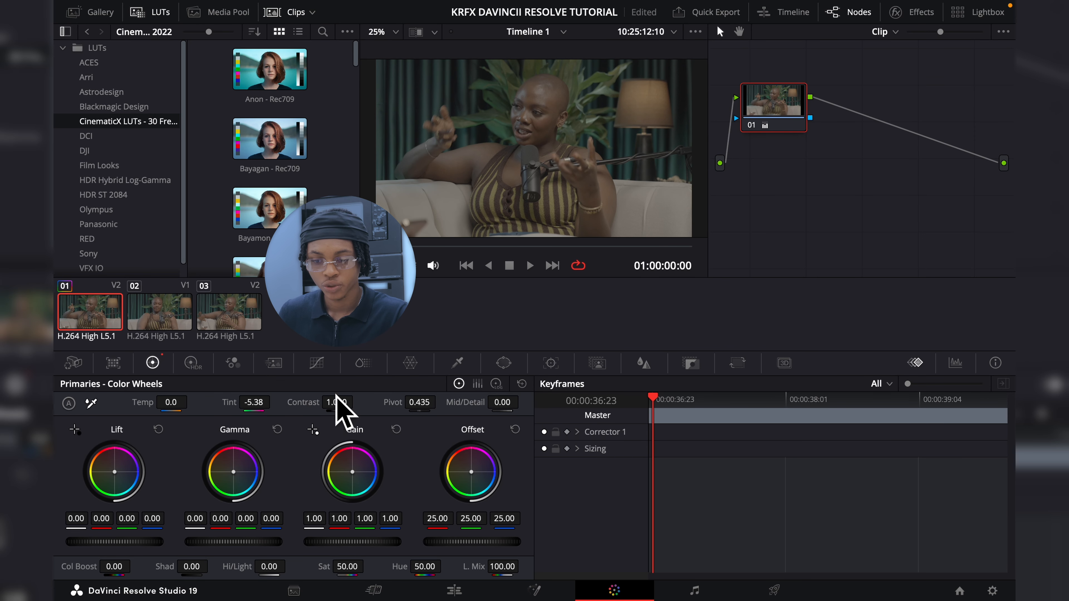
Try stronger and weaker contrast and lowered highlights on the first clip, reverting both adjustments
left_click_drag(337, 403, 474, 402)
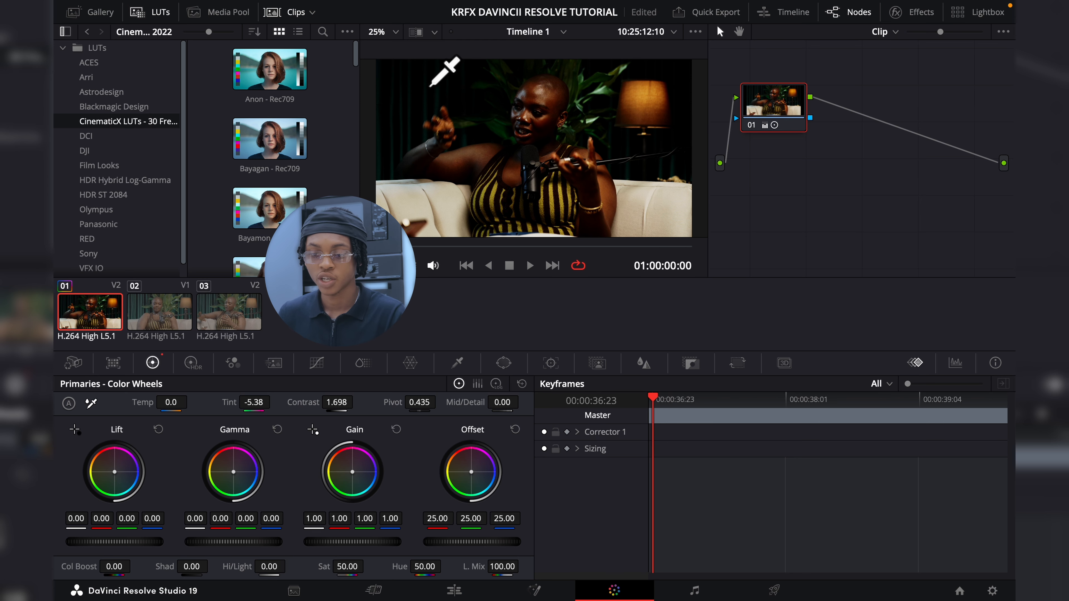
left_click_drag(337, 403, 172, 403)
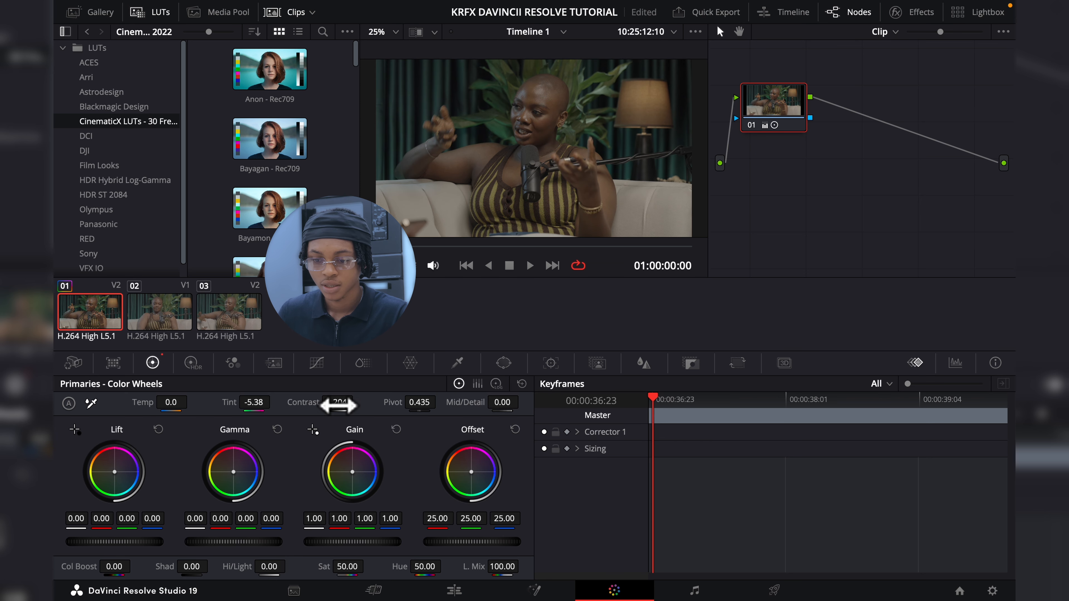
double_click(305, 402)
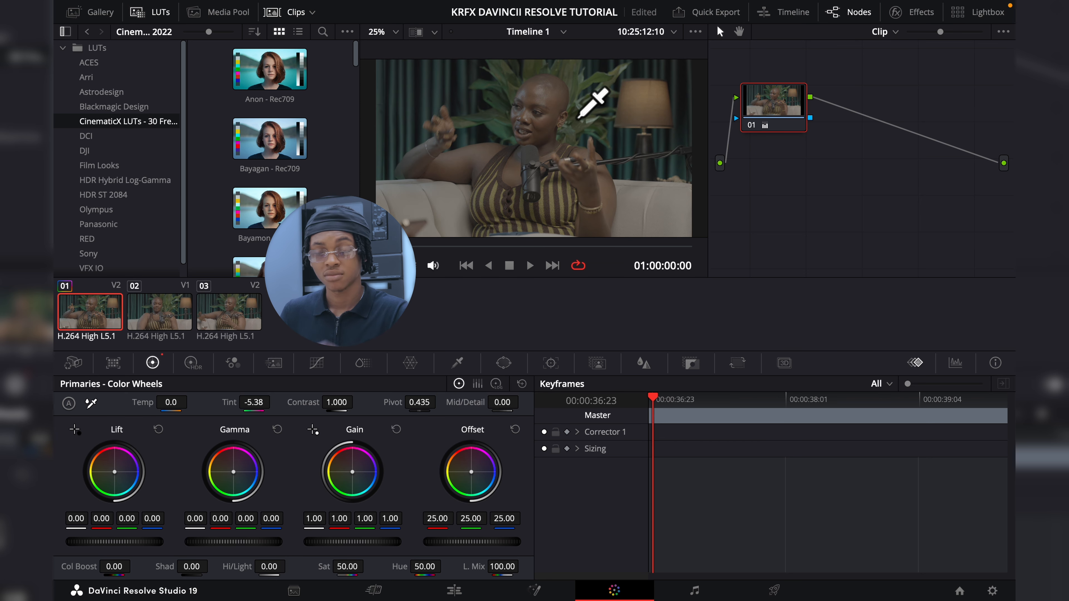
left_click_drag(269, 566, 311, 567)
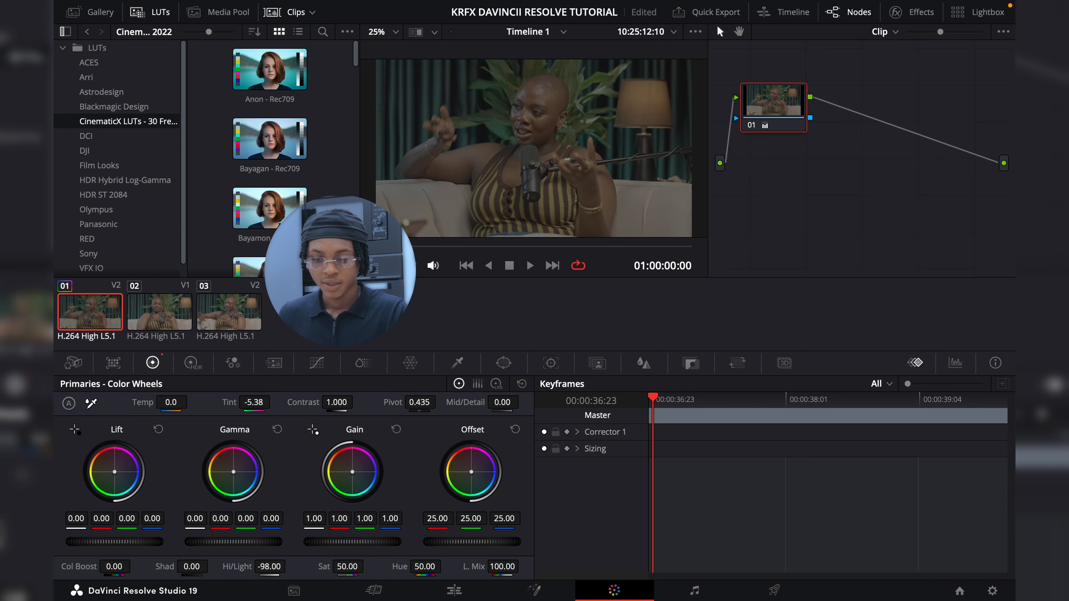
key("super+z")
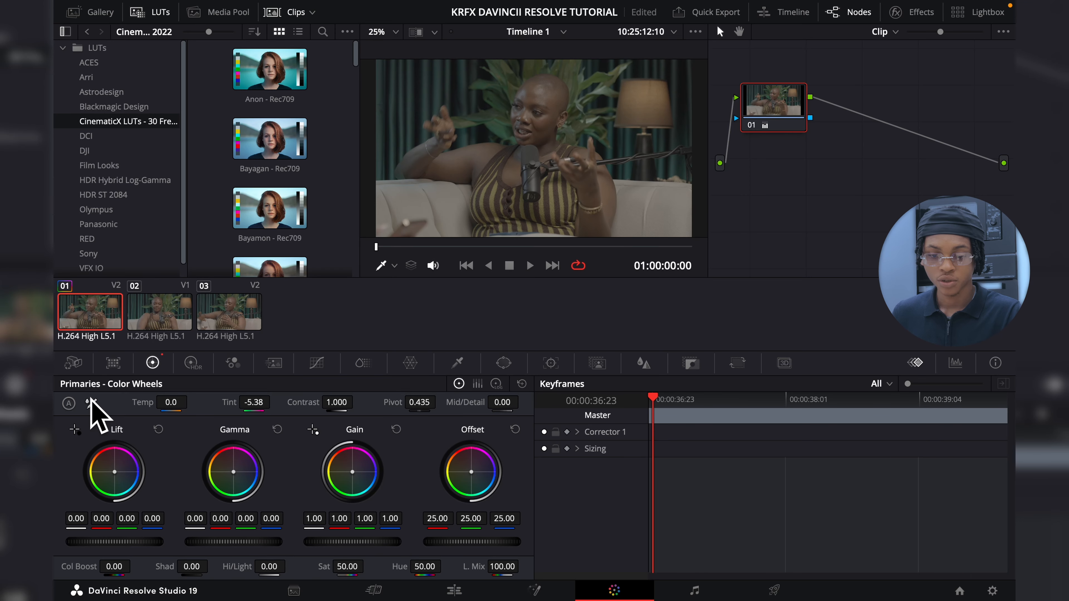
White-balance the first clip by sampling the pale sofa in the image, and raise its contrast to 1.144
left_click(91, 400)
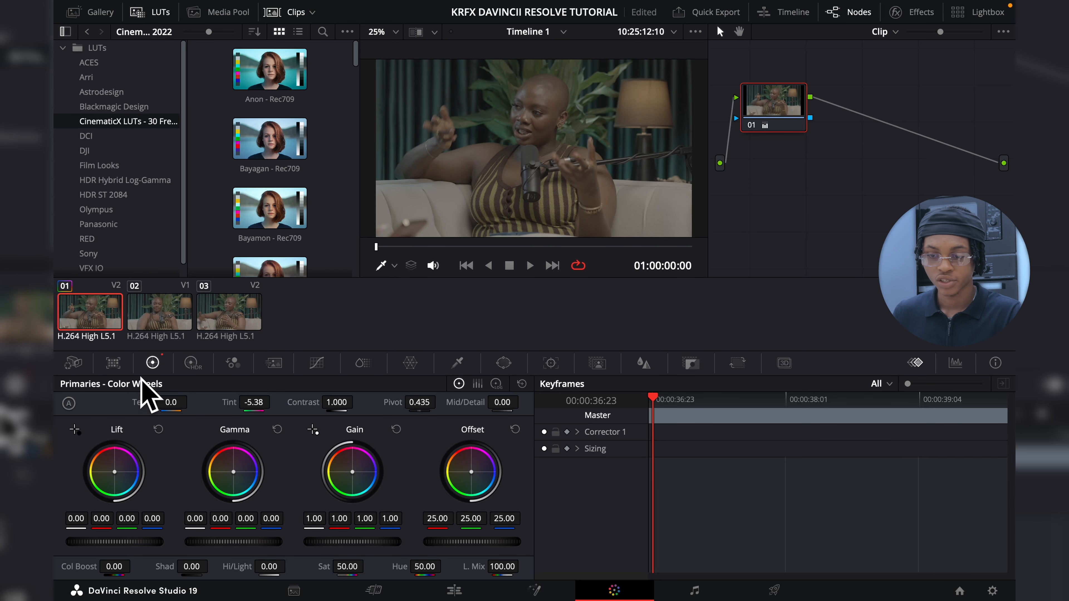
left_click(424, 195)
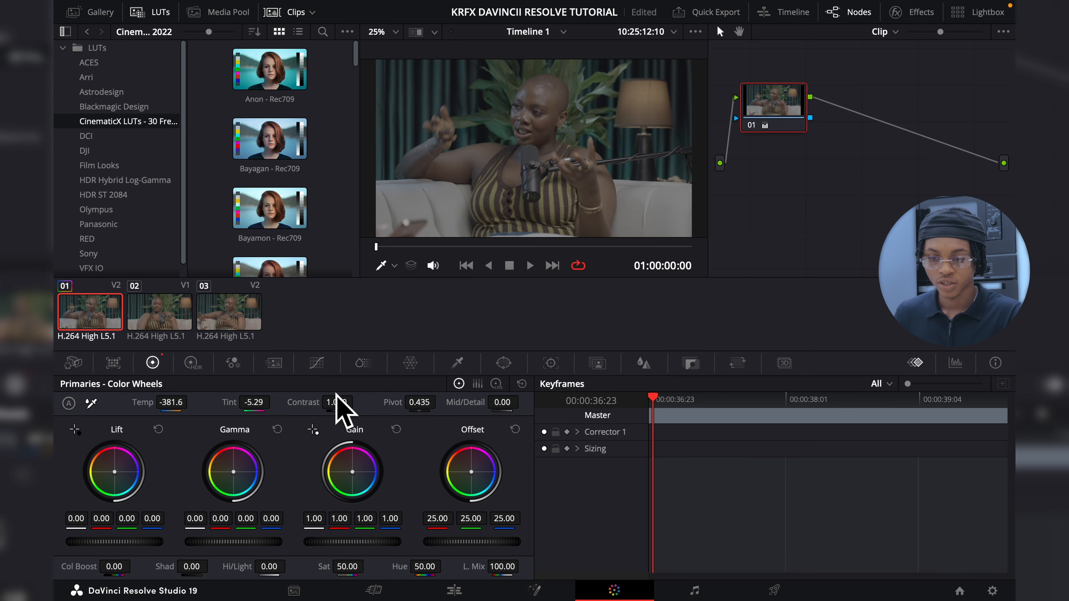
left_click_drag(337, 397, 328, 397)
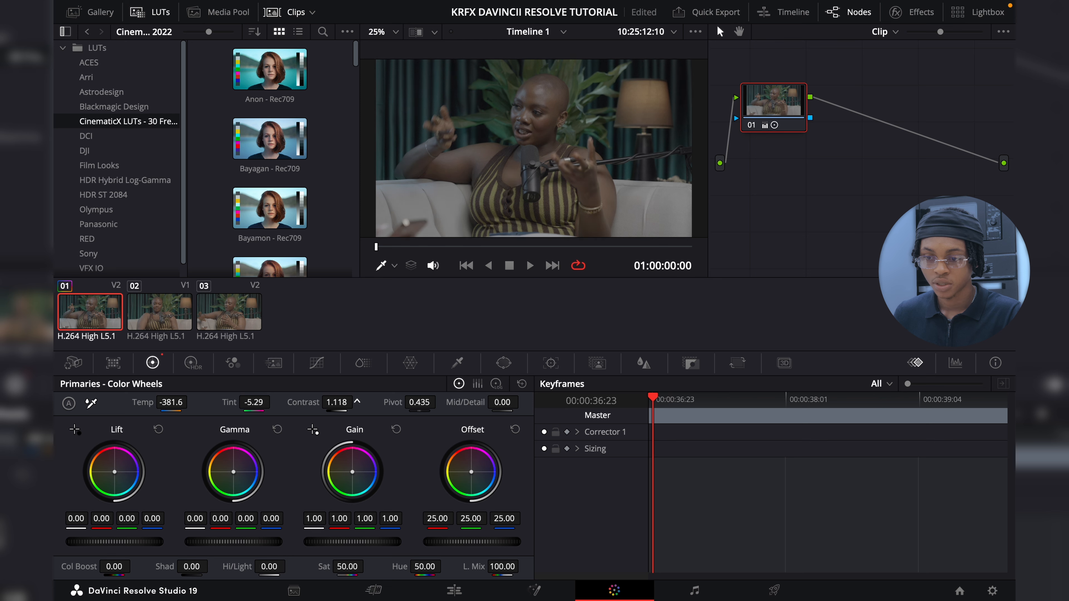
left_click_drag(357, 403, 334, 399)
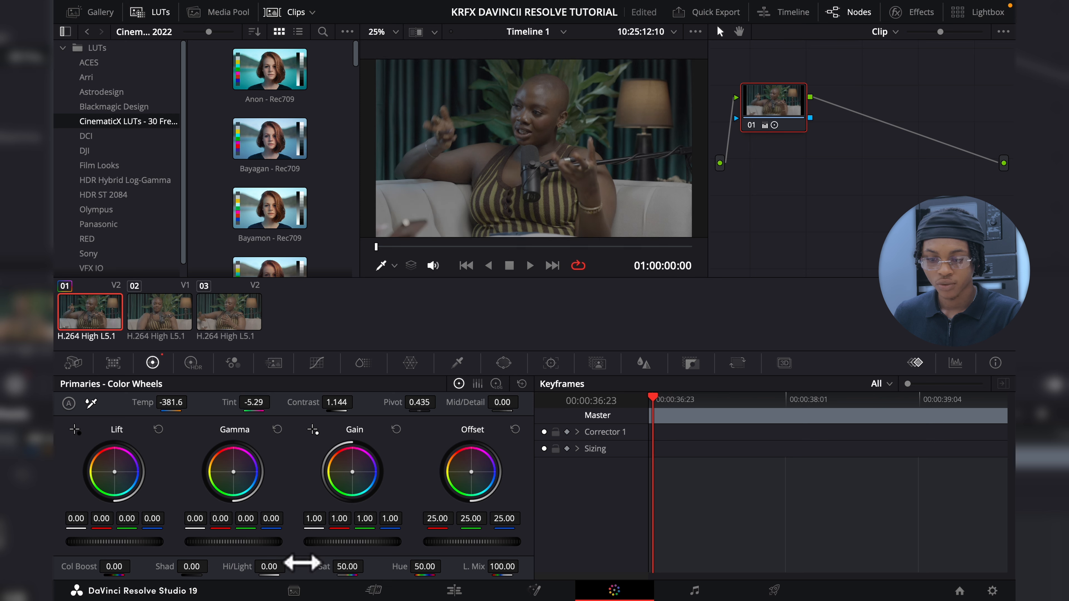
Lower the first clip's highlights to -37.50 and set its color boost to 16.50
left_click_drag(262, 566, 246, 567)
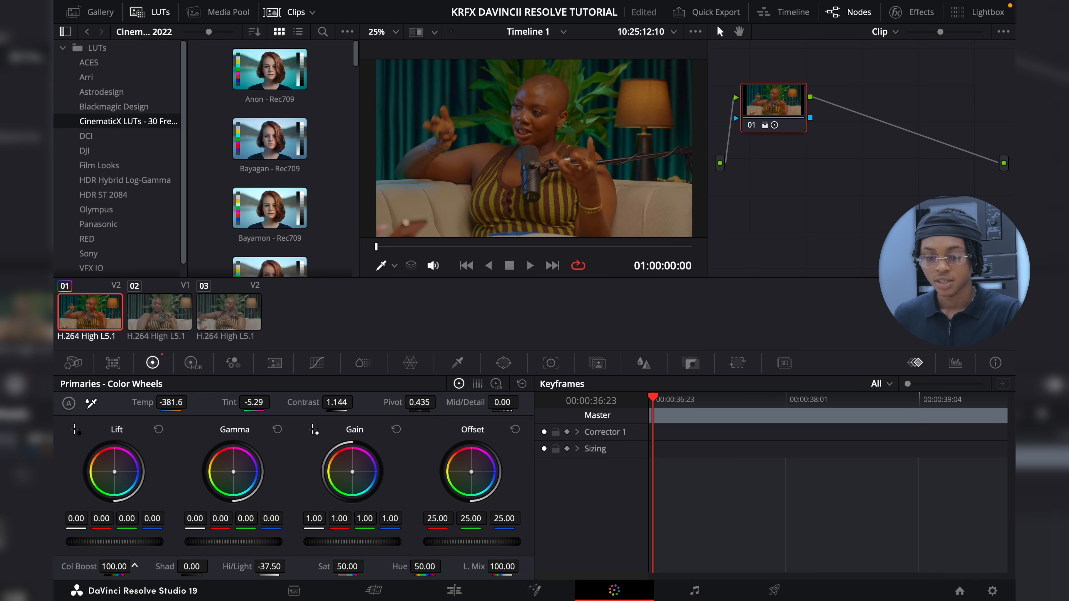
left_click_drag(114, 566, 116, 567)
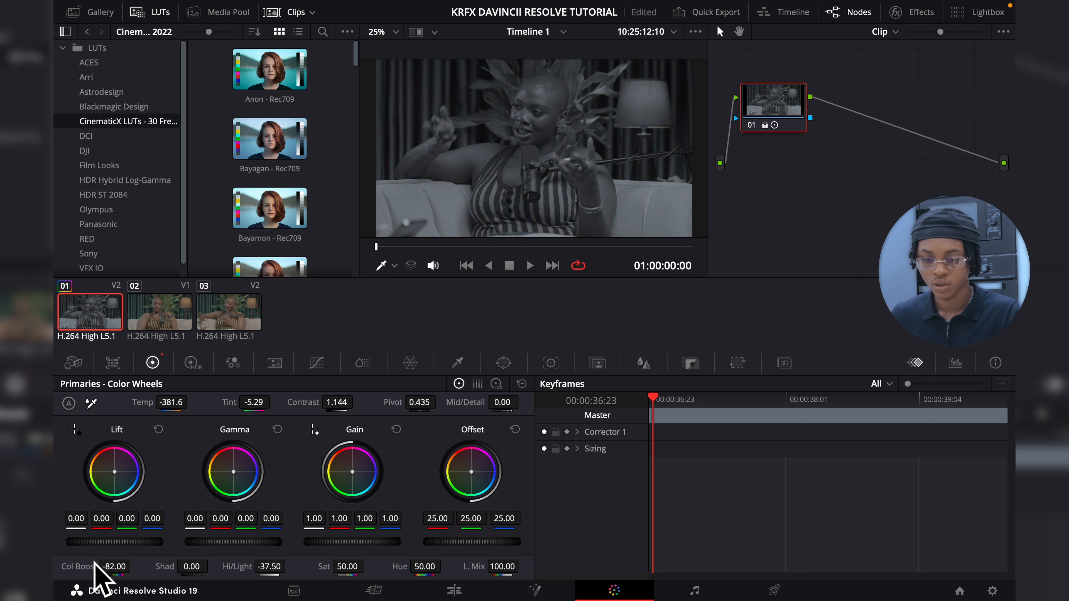
double_click(80, 566)
left_click_drag(113, 569, 119, 569)
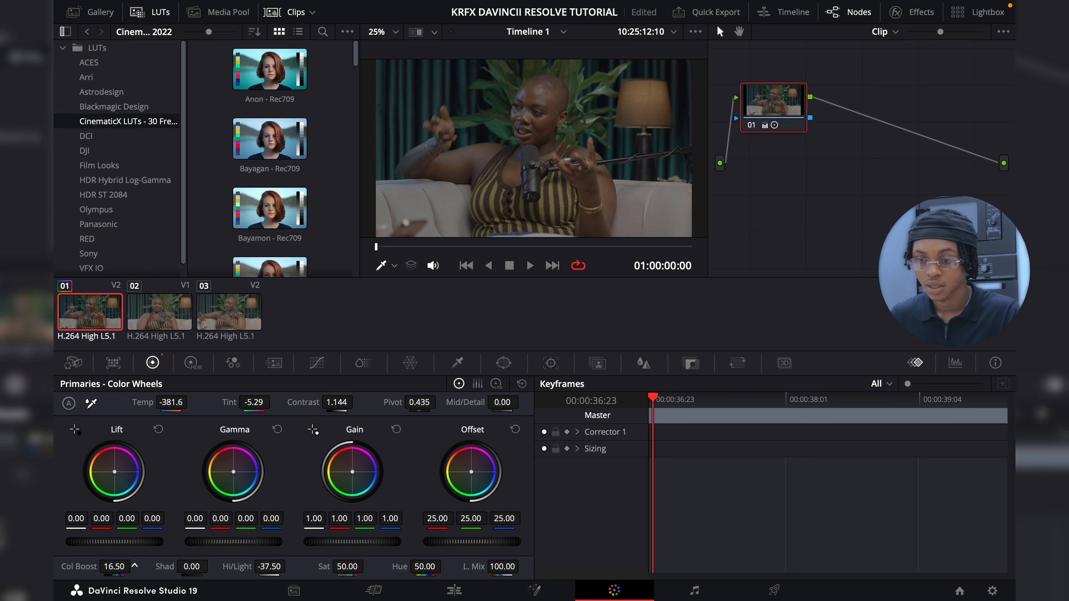